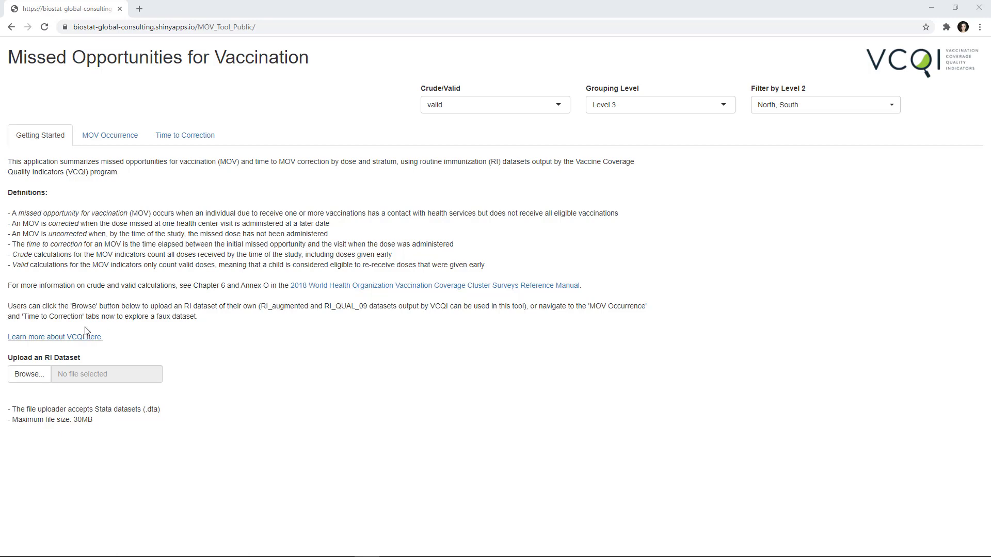
Open the MOV occurrence results and examine the District 04 row of the MOV summary by stratum.
{"action": "left_click", "coordinate": [117, 145]}
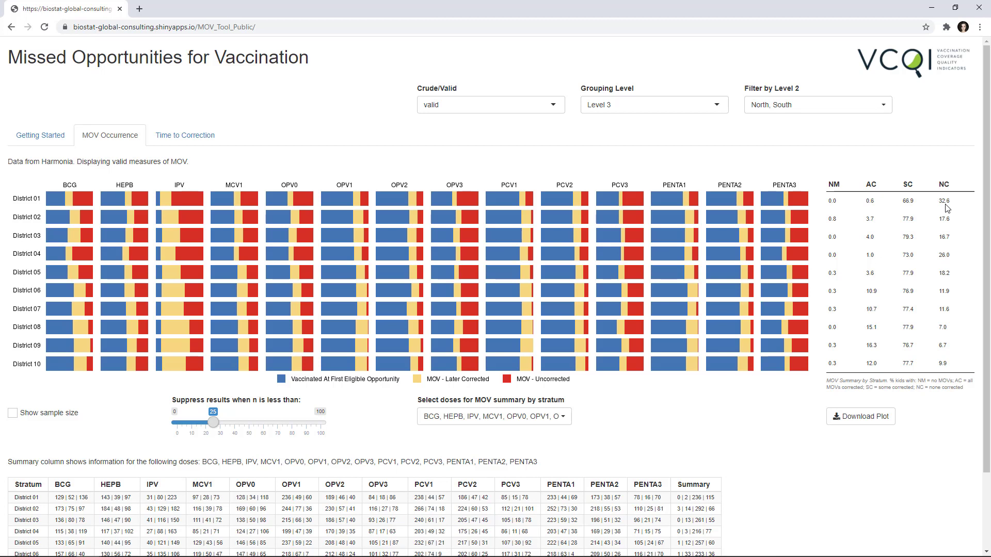
{"action": "left_click", "coordinate": [850, 261]}
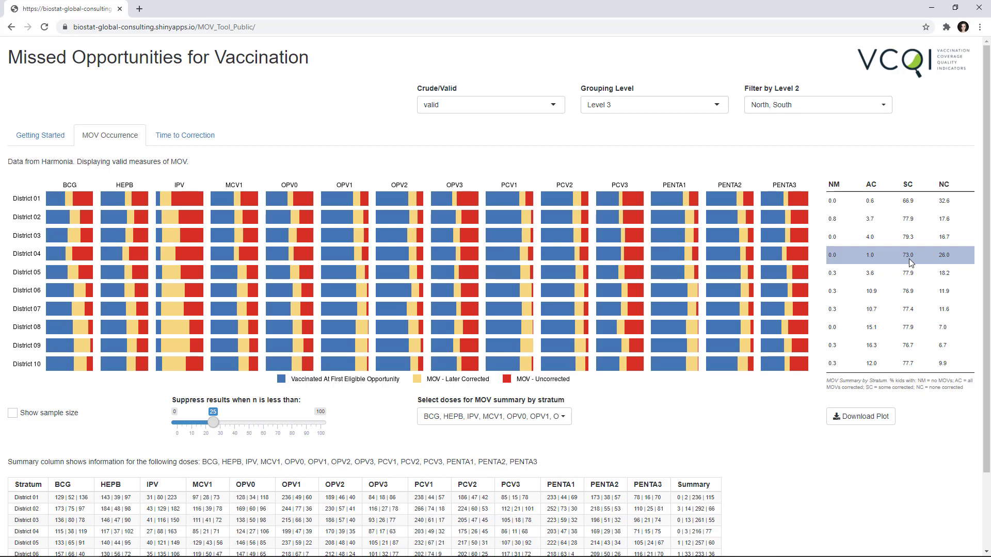
{"action": "left_click", "coordinate": [948, 259]}
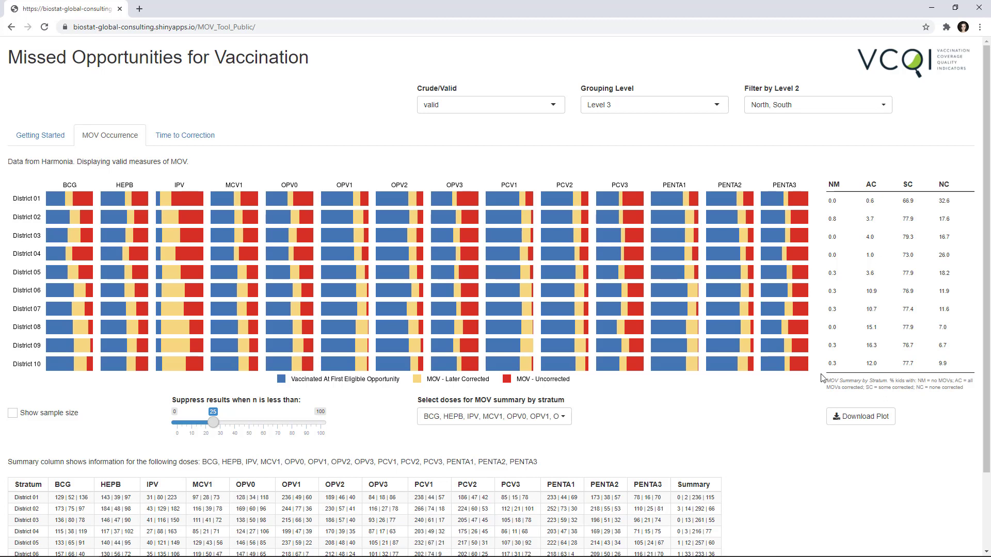
Exclude the IPV dose from the MOV summary by stratum.
{"action": "left_click", "coordinate": [566, 423]}
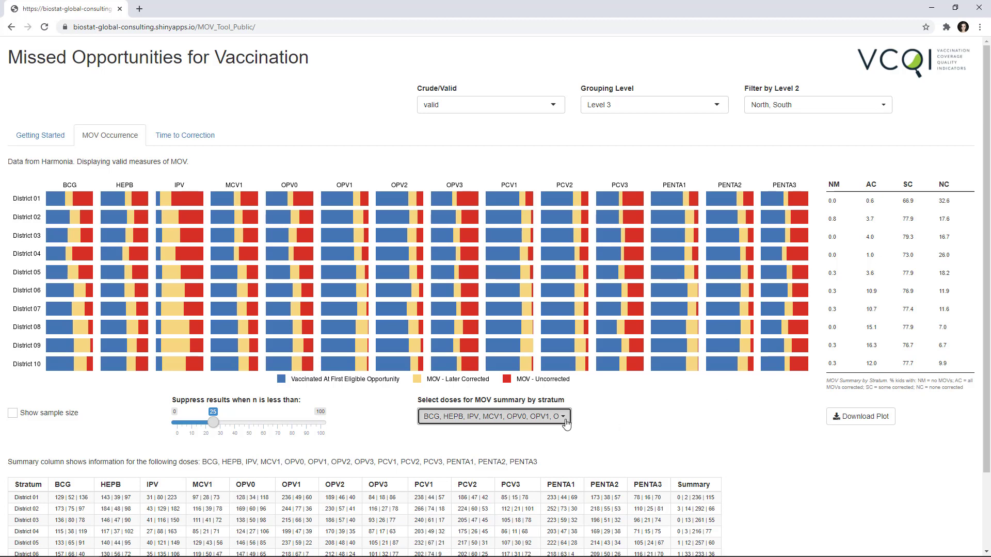
{"action": "left_click", "coordinate": [512, 253]}
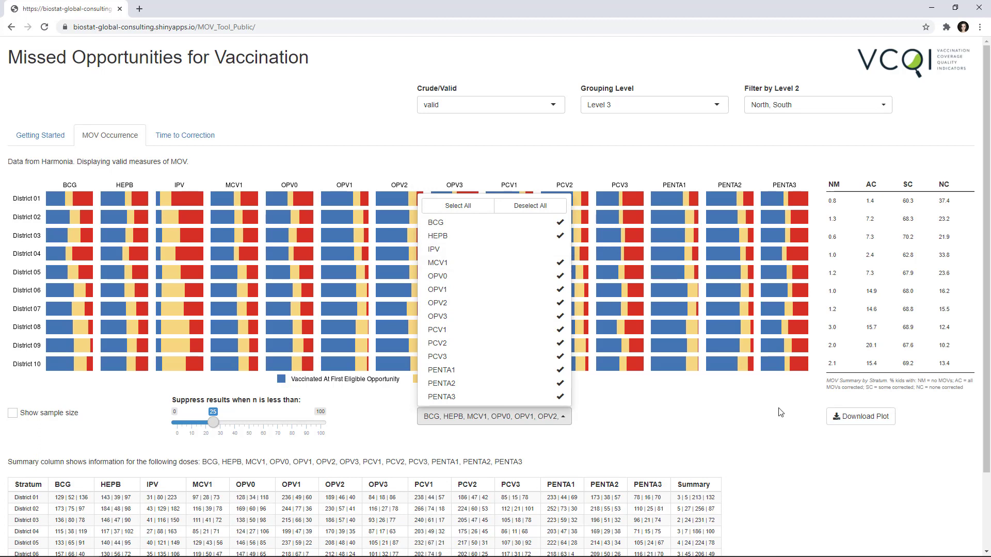
{"action": "left_click", "coordinate": [804, 394]}
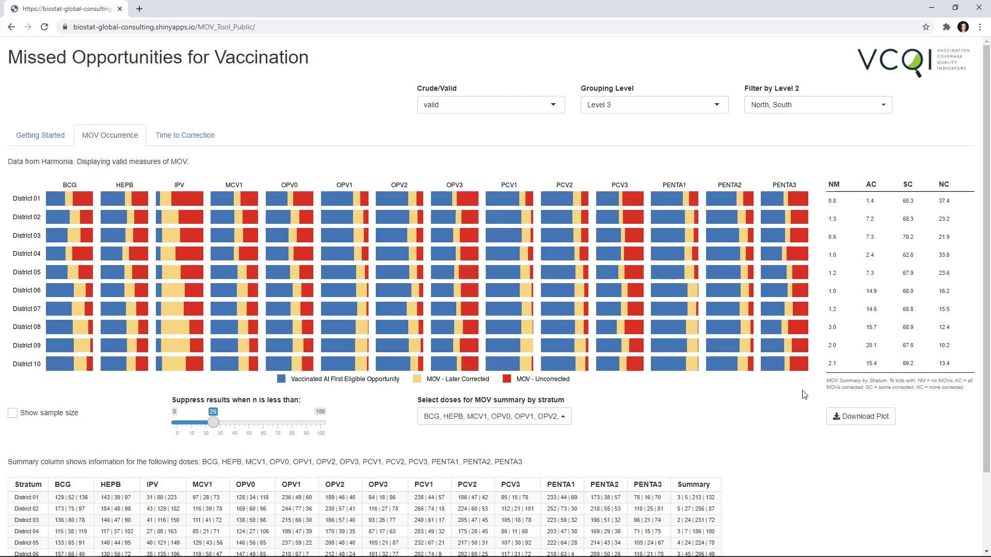
Restore IPV in the MOV summary dose selection and exclude PCV1, PCV2 and PCV3.
{"action": "left_click", "coordinate": [565, 416]}
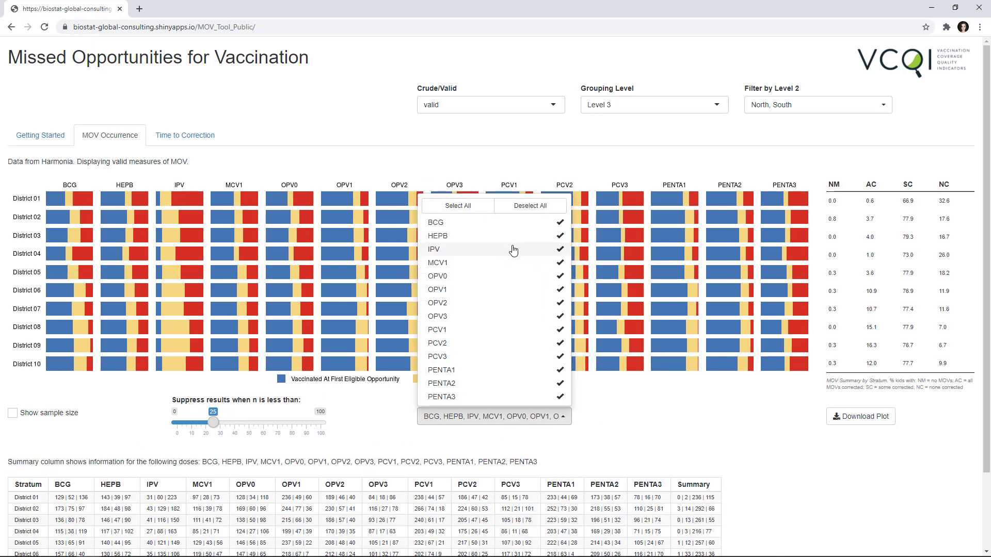
{"action": "left_click", "coordinate": [462, 329]}
{"action": "left_click", "coordinate": [442, 344]}
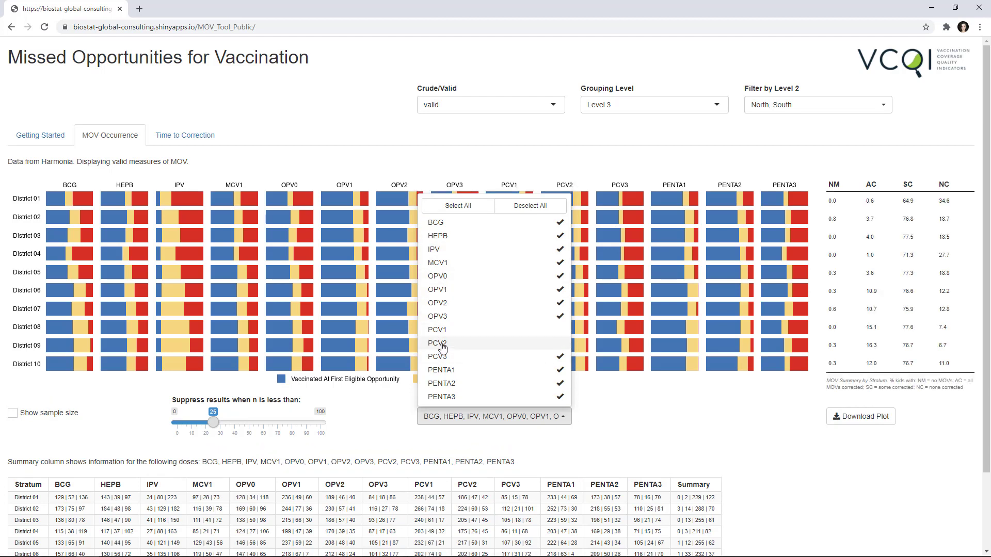
{"action": "left_click", "coordinate": [439, 360]}
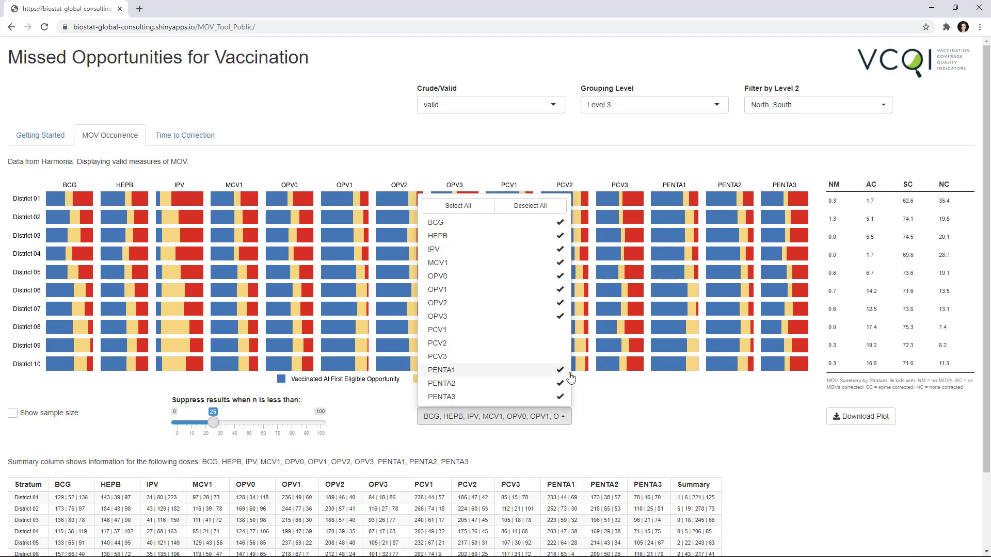
{"action": "left_click", "coordinate": [606, 393]}
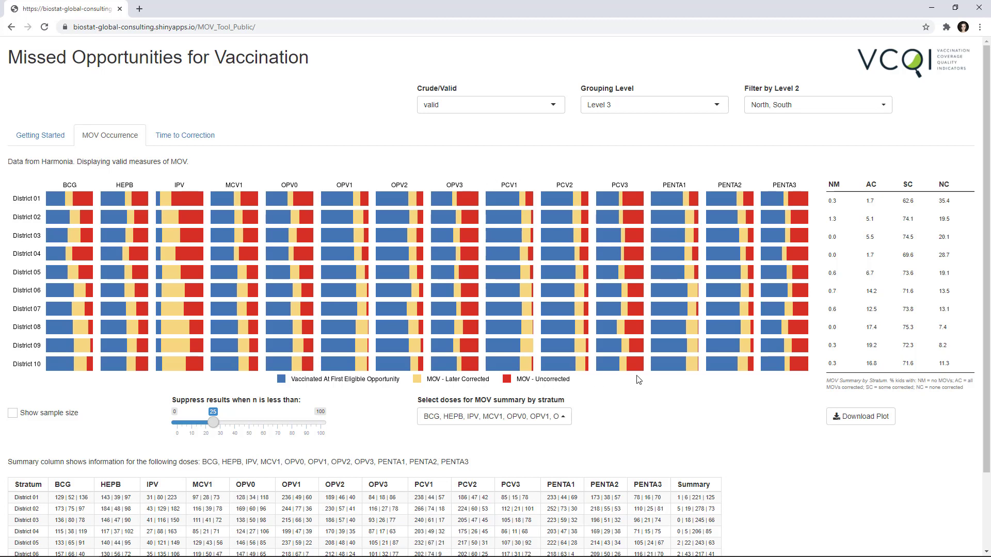
Include all doses in the MOV summary by stratum again.
{"action": "left_click", "coordinate": [557, 419]}
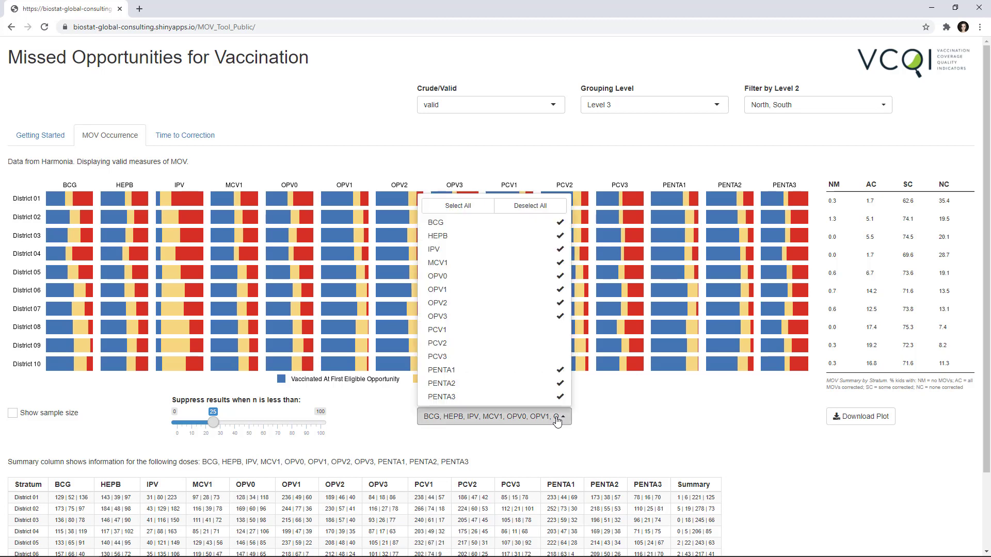
{"action": "left_click", "coordinate": [483, 206]}
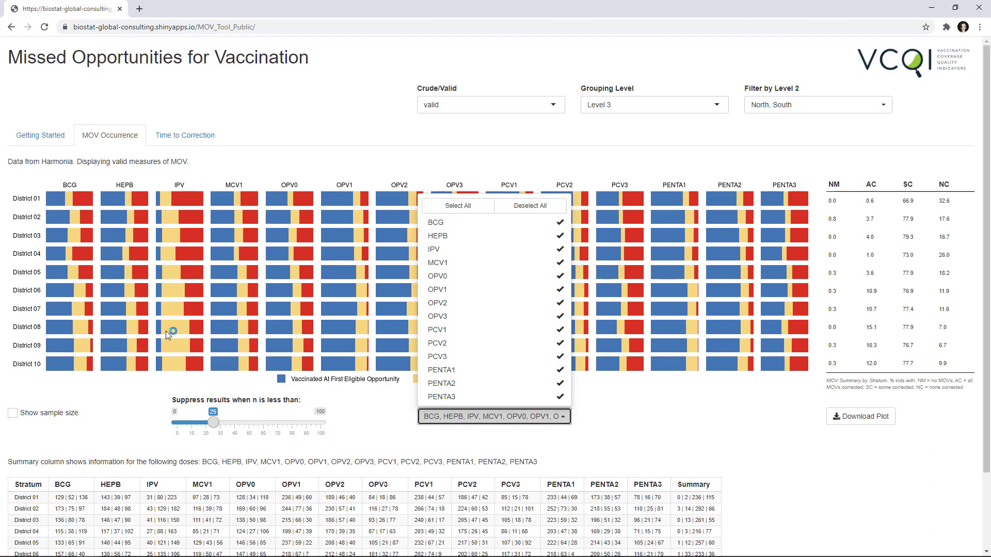
{"action": "left_click", "coordinate": [9, 414]}
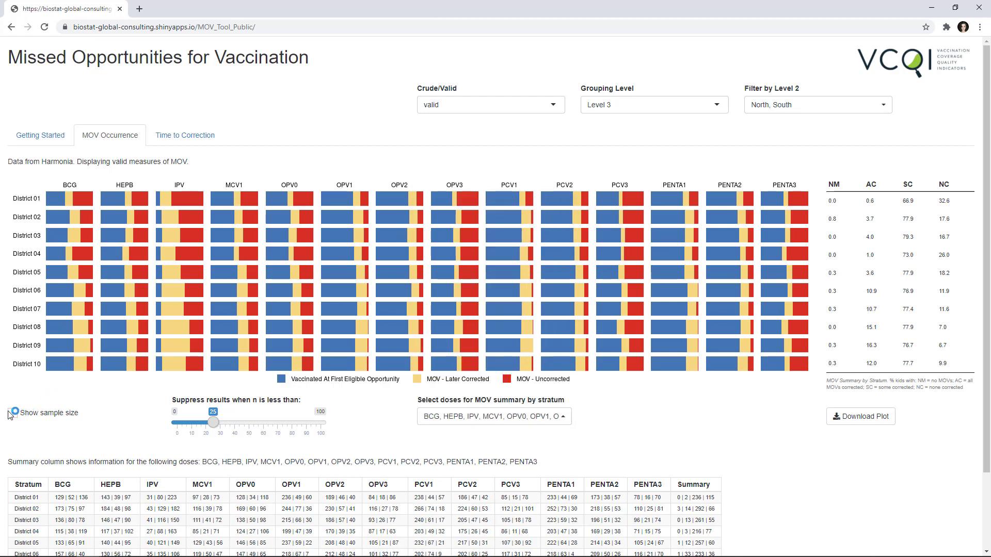
Display sample sizes on the plot while setting the suppression threshold to 100 and finally 50, and hide the sample sizes again.
{"action": "left_click", "coordinate": [12, 414]}
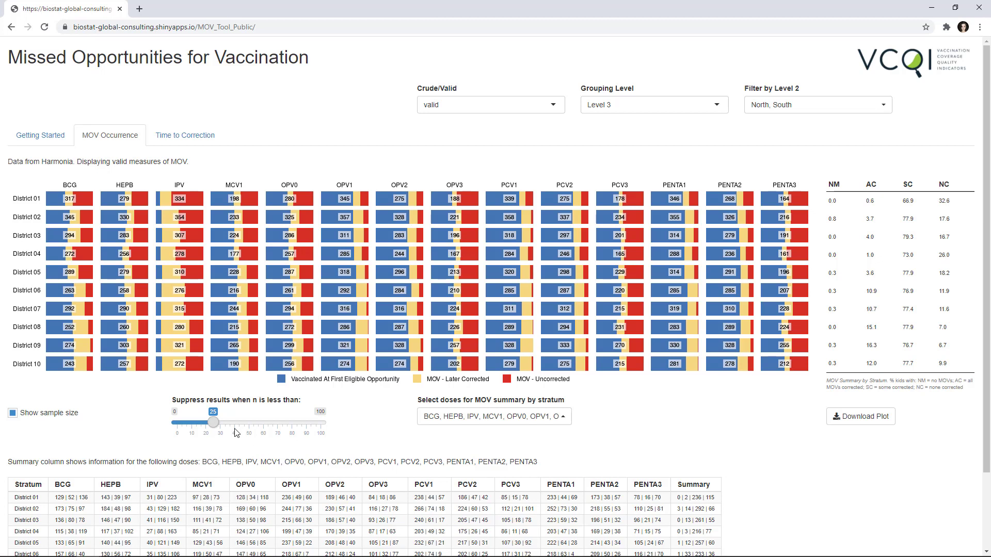
{"action": "left_click_drag", "start_coordinate": [217, 427], "coordinate": [332, 442]}
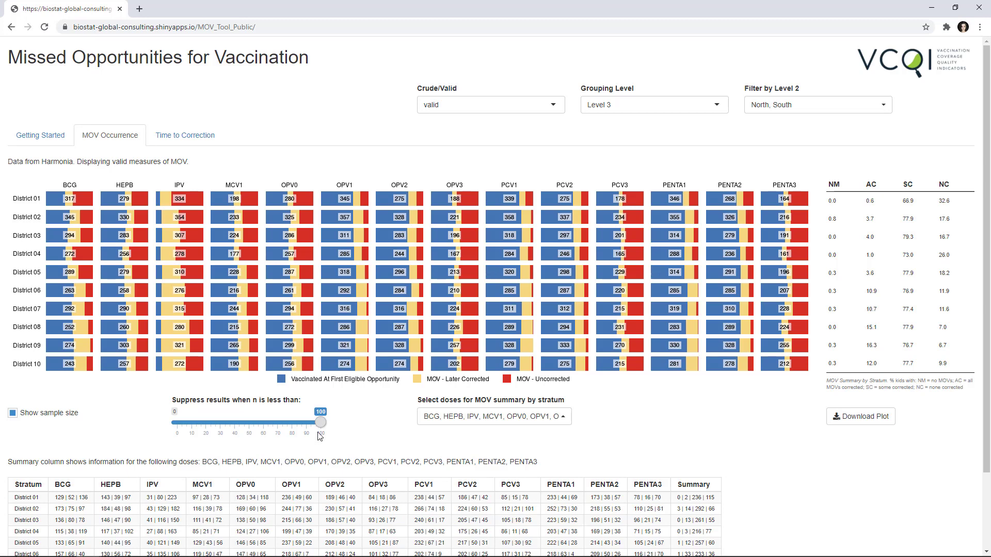
{"action": "left_click_drag", "start_coordinate": [320, 422], "coordinate": [249, 422]}
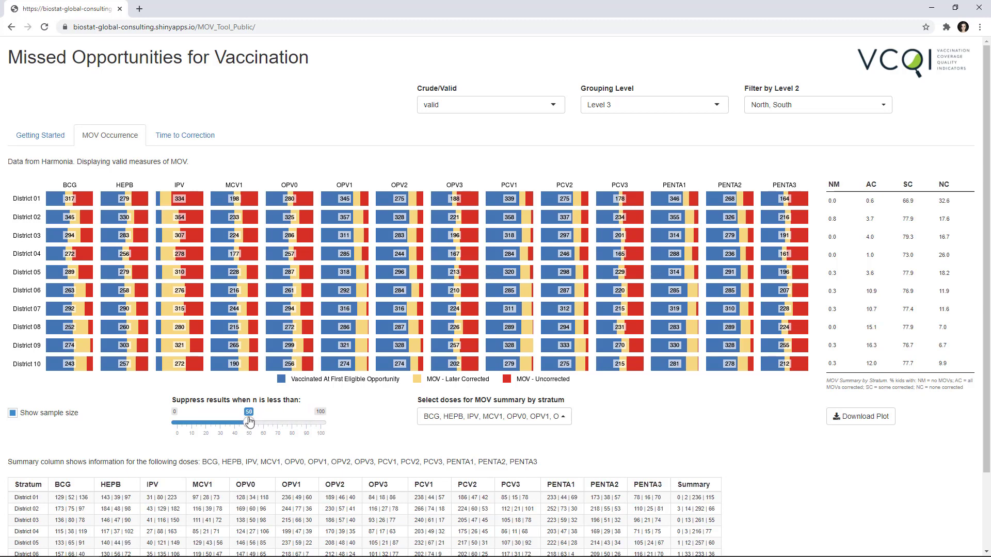
{"action": "left_click", "coordinate": [12, 418]}
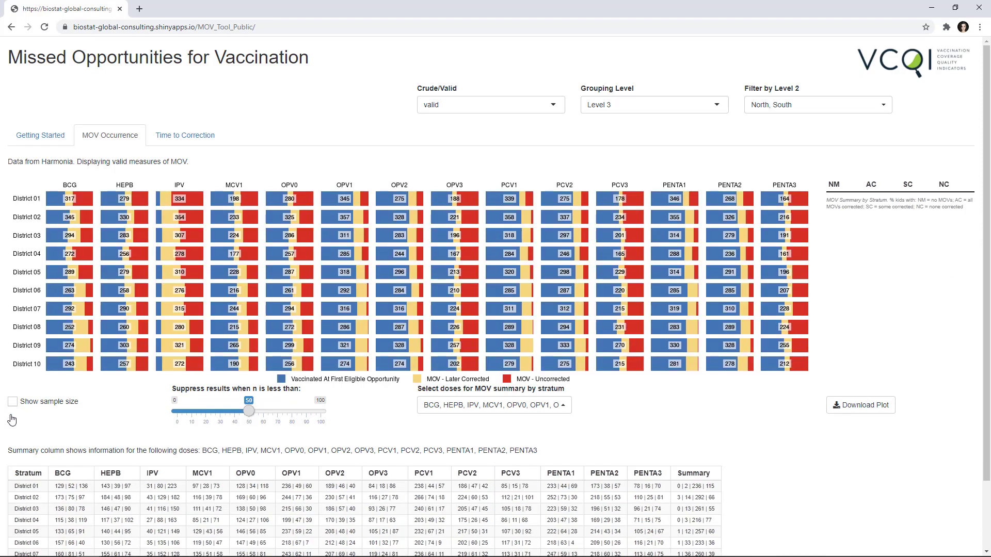
Display percentages in the table below the plot, and switch it back to counts.
{"action": "scroll", "coordinate": [12, 420], "scroll_direction": "down", "scroll_amount": 2}
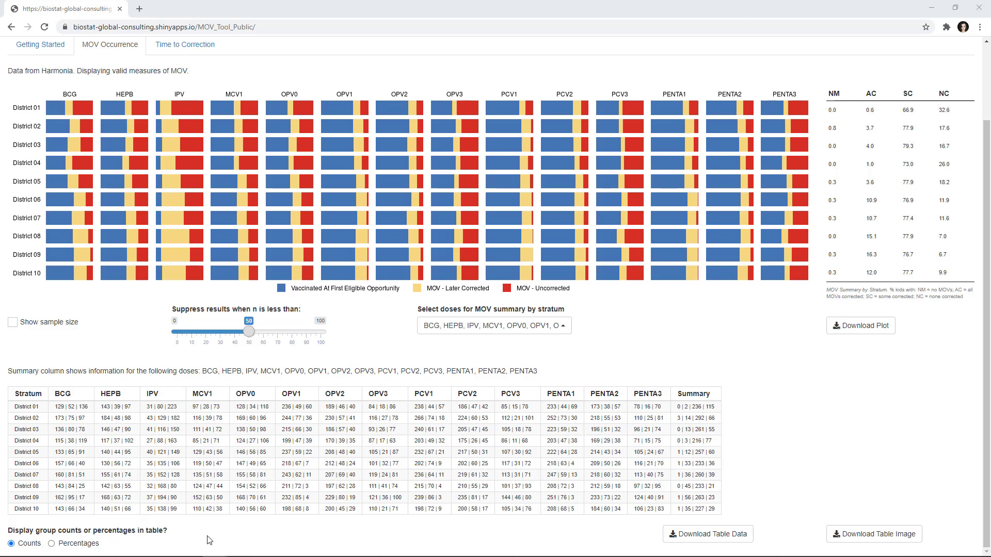
{"action": "left_click", "coordinate": [52, 544]}
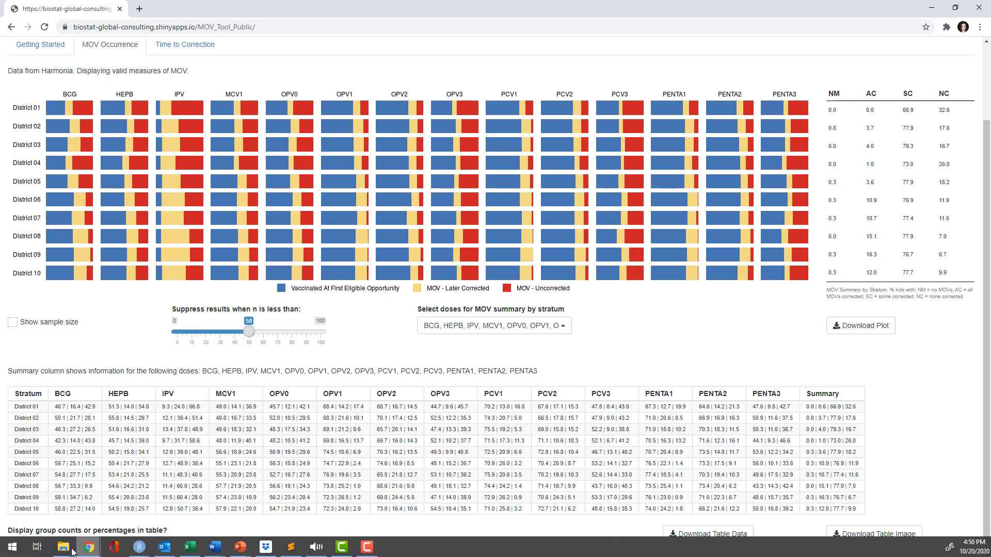
{"action": "left_click", "coordinate": [12, 543]}
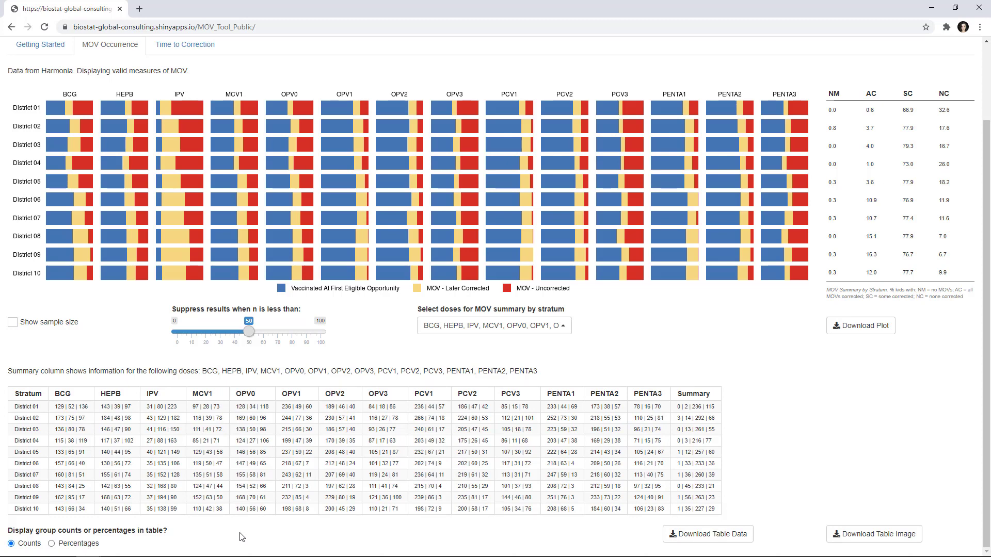
Exclude BCG and HEPB from the MOV summary doses and check the list of included doses above the table.
{"action": "left_click", "coordinate": [564, 335]}
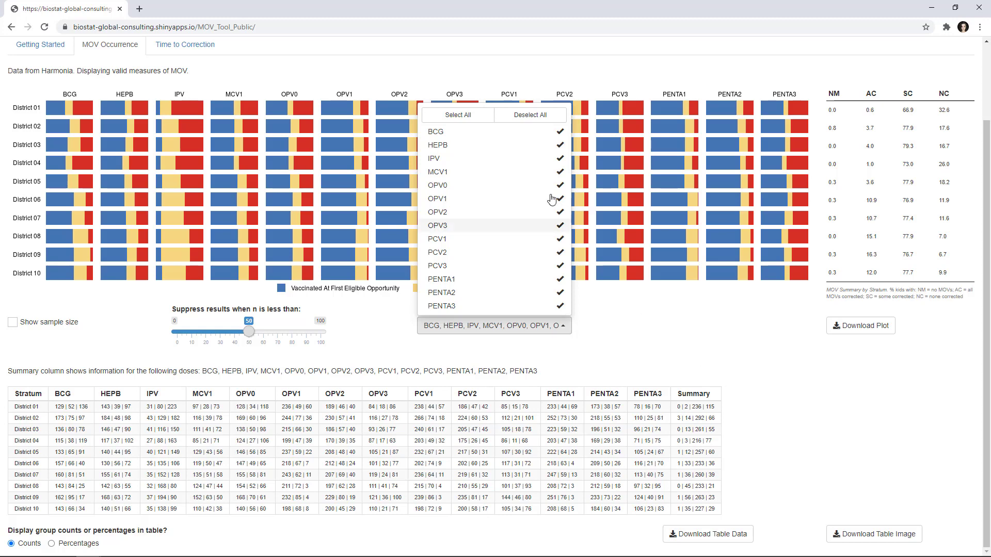
{"action": "left_click", "coordinate": [463, 134]}
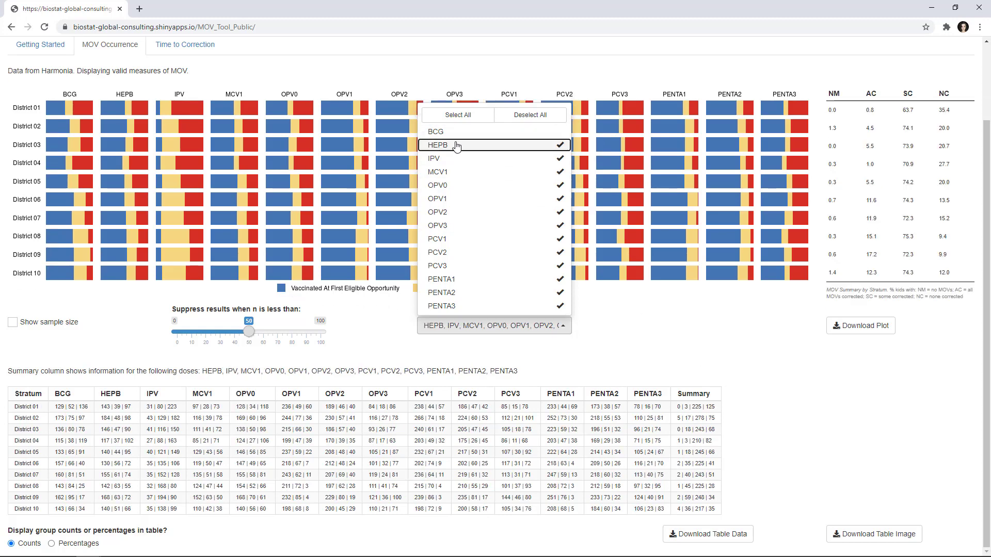
{"action": "left_click", "coordinate": [458, 146]}
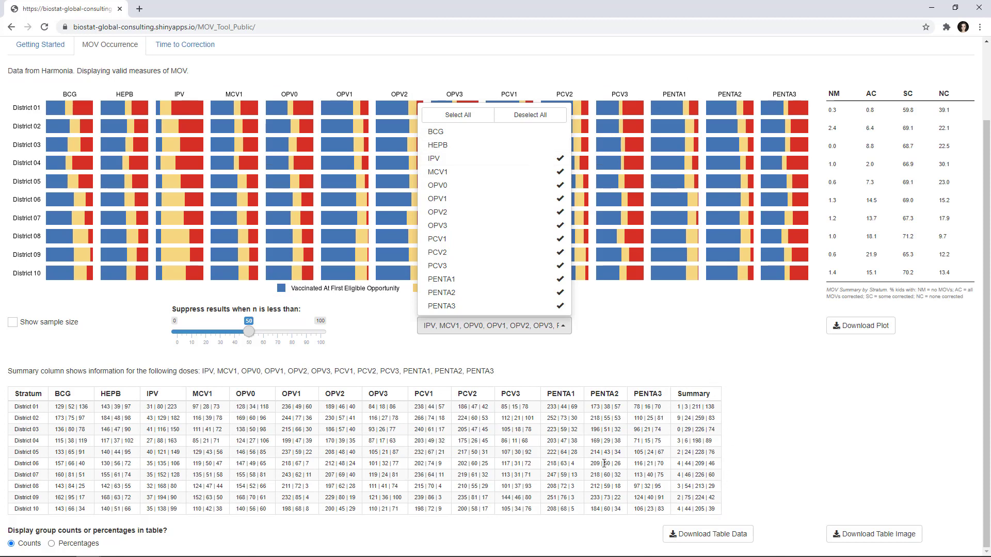
{"action": "triple_click", "coordinate": [471, 367]}
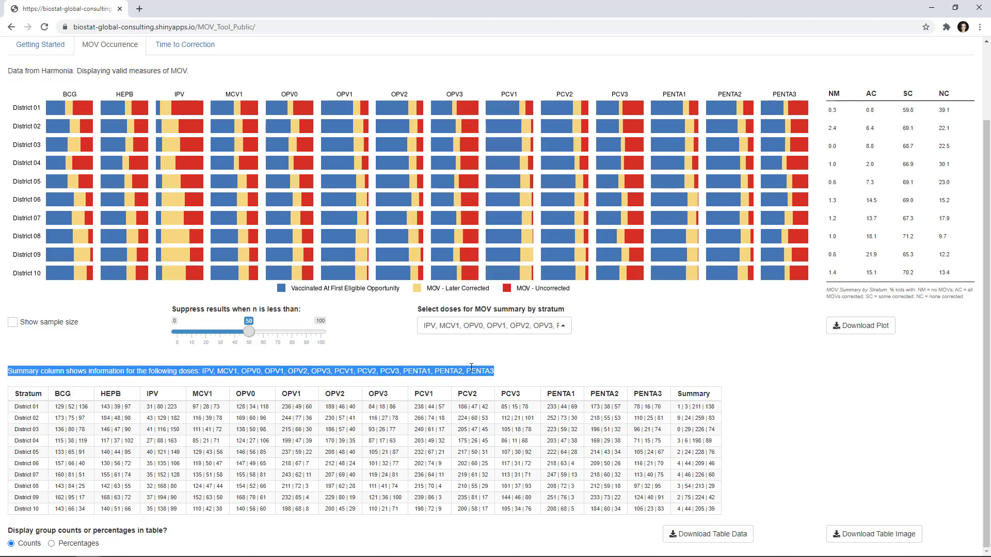
{"action": "left_click", "coordinate": [503, 374]}
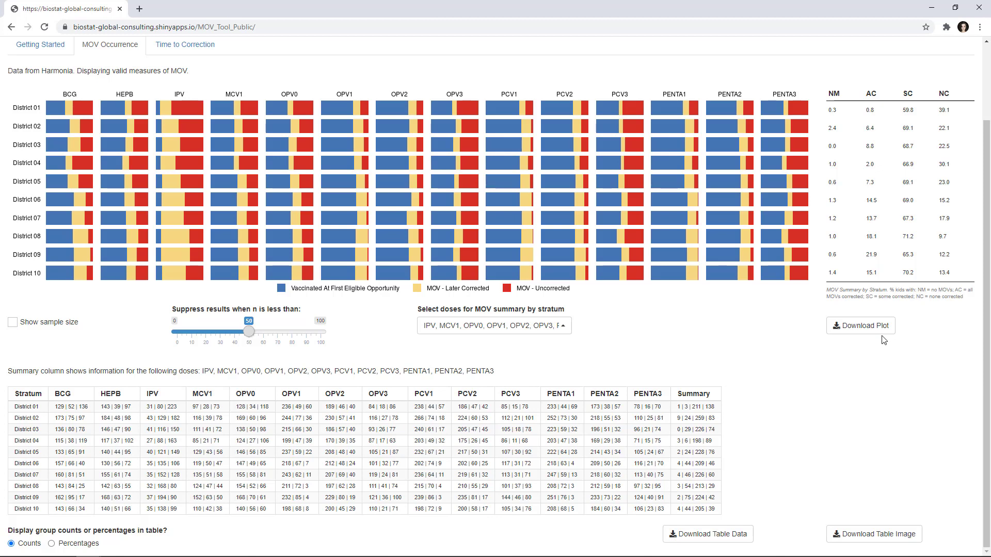
Check the available Crude/Valid options and set the grouping level to Level 1.
{"action": "scroll", "coordinate": [308, 239], "scroll_direction": "up", "scroll_amount": 3}
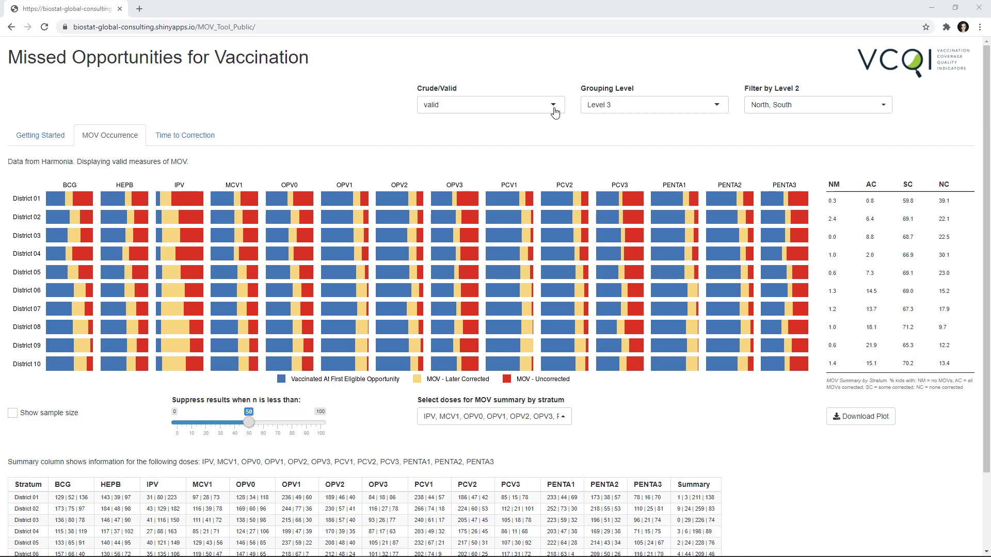
{"action": "left_click", "coordinate": [554, 108]}
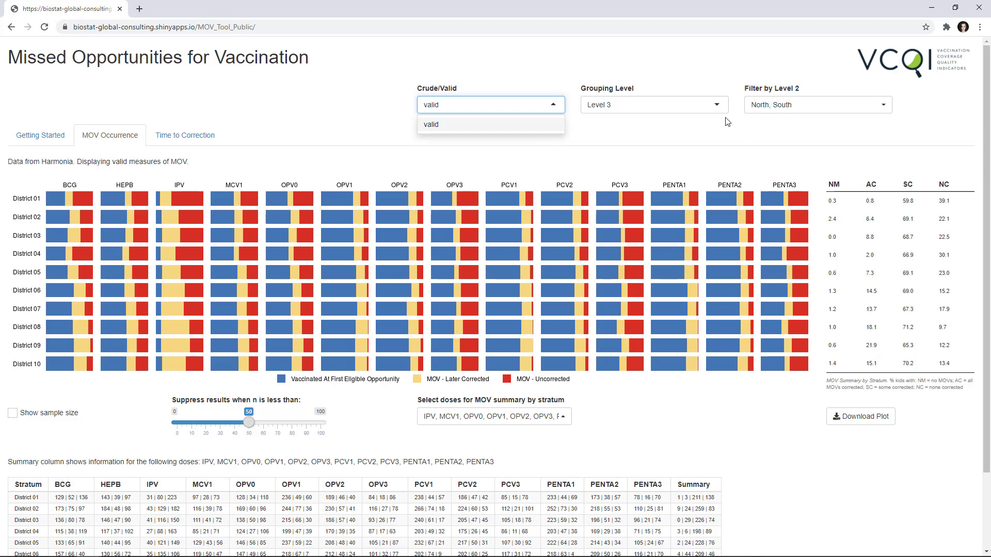
{"action": "left_click", "coordinate": [716, 101]}
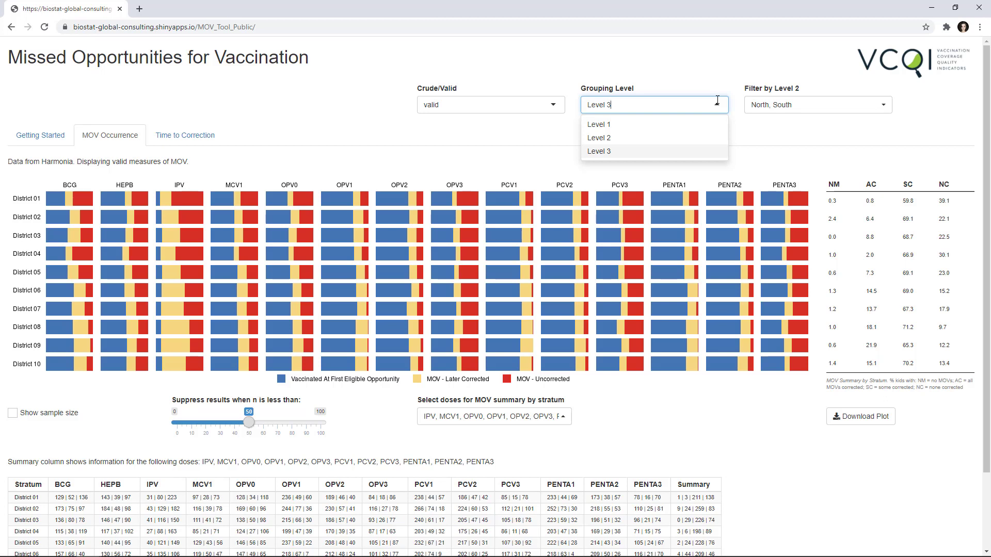
{"action": "left_click", "coordinate": [689, 125]}
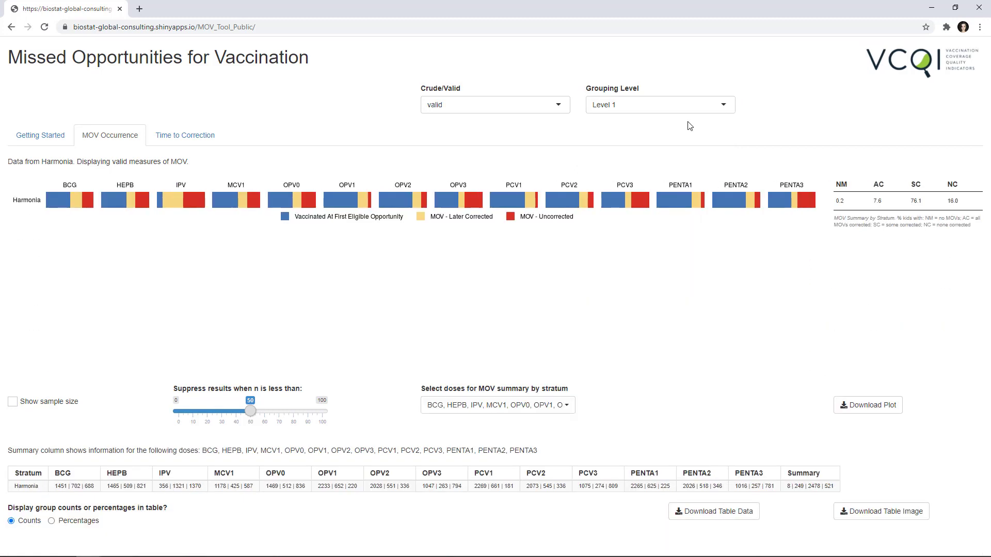
Group the results by Level 2, and return the grouping level to Level 3.
{"action": "left_click", "coordinate": [682, 109]}
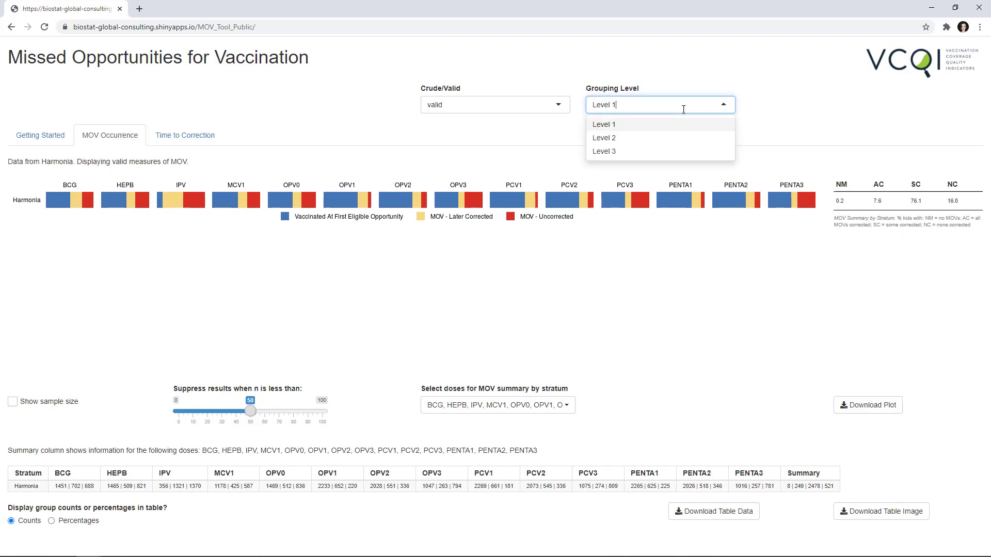
{"action": "left_click", "coordinate": [671, 138]}
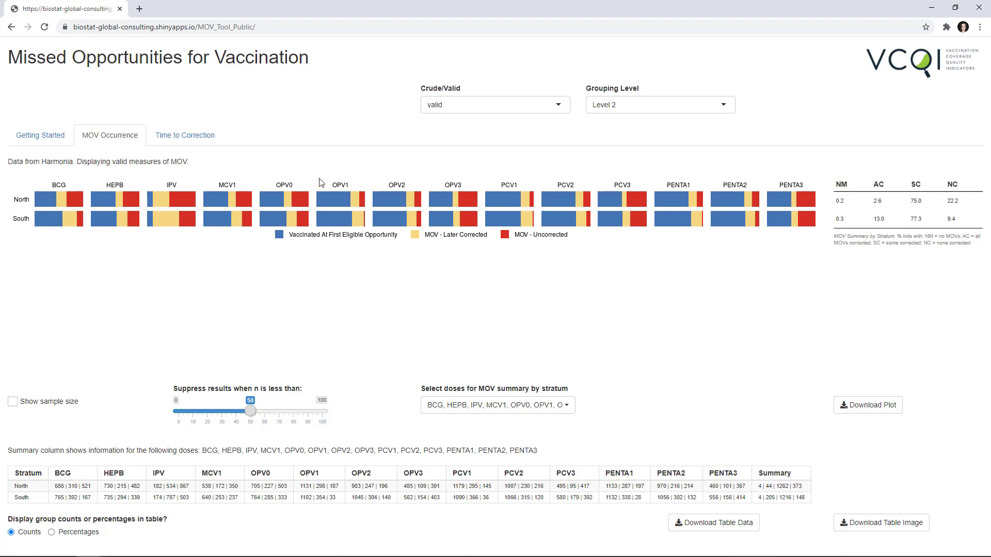
{"action": "left_click", "coordinate": [620, 105]}
{"action": "left_click", "coordinate": [619, 152]}
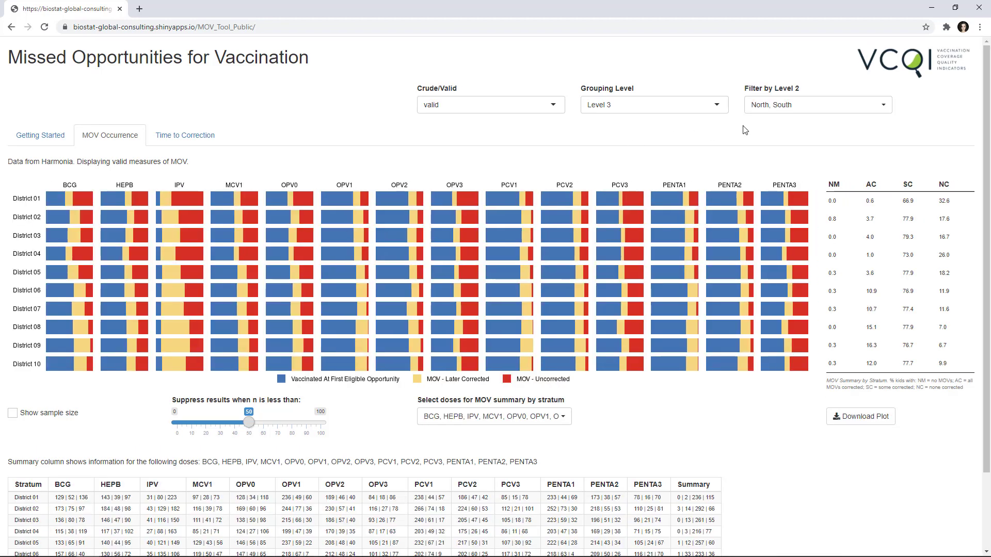
Filter the Level 3 results by Level 2 to North only, and switch the filter to South only.
{"action": "left_click", "coordinate": [809, 112]}
{"action": "left_click", "coordinate": [797, 156]}
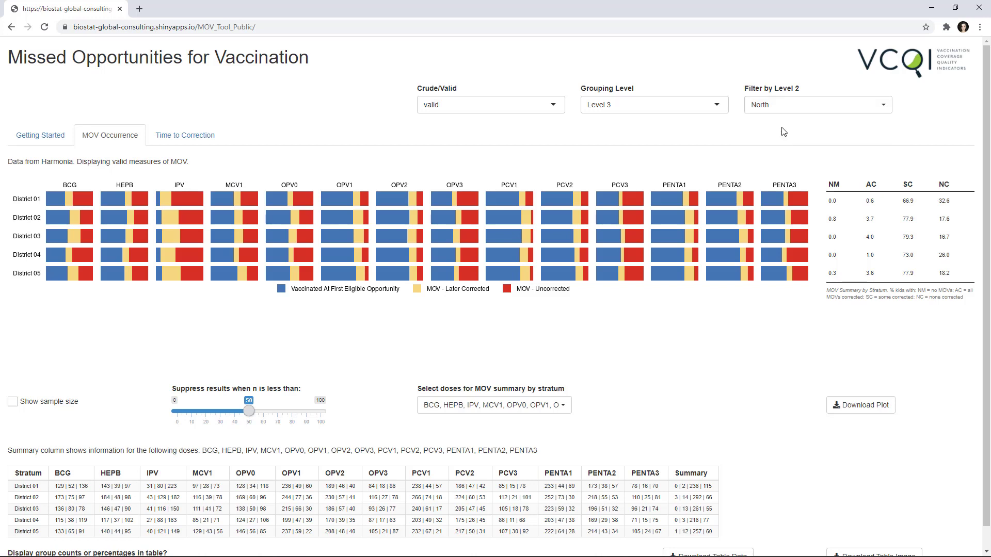
{"action": "left_click", "coordinate": [800, 109]}
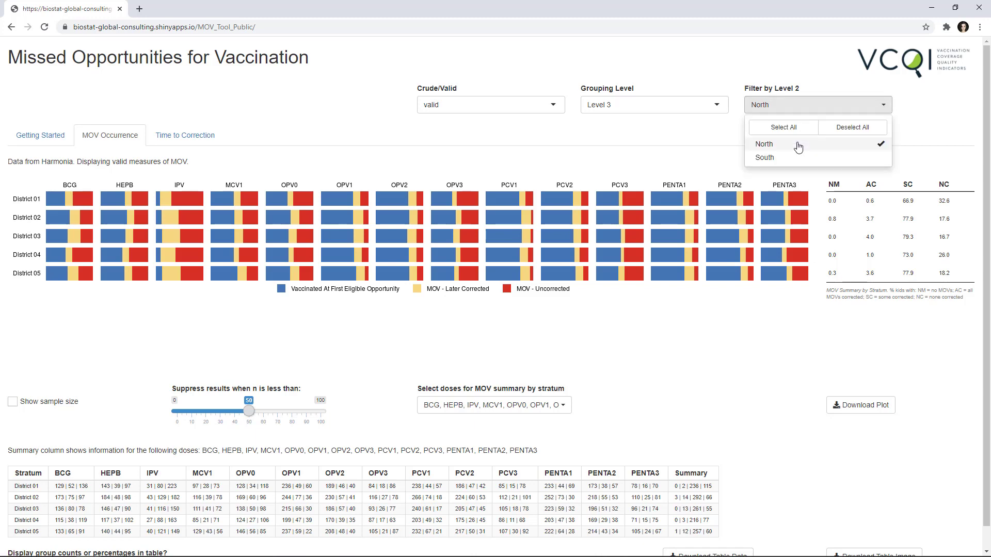
{"action": "left_click", "coordinate": [799, 145]}
{"action": "left_click", "coordinate": [791, 158]}
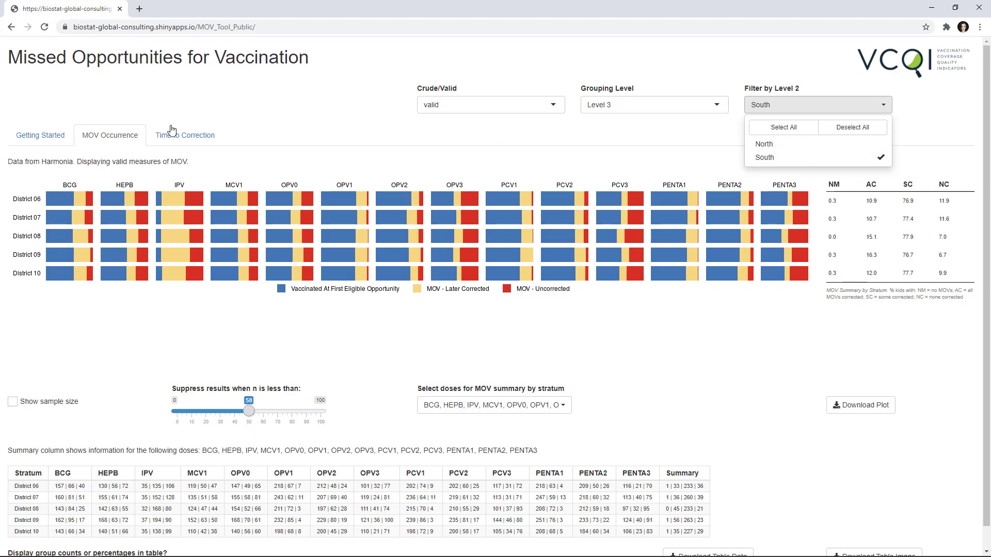
Upload the Fauxland_RI dataset from the MOV Tool Data Files folder and display its MOV occurrence results.
{"action": "left_click", "coordinate": [51, 135]}
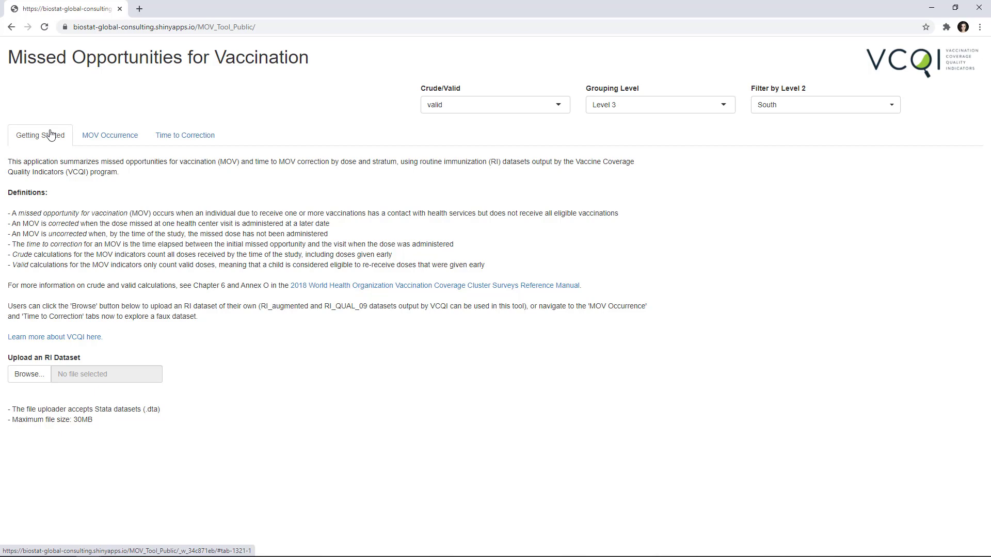
{"action": "left_click", "coordinate": [34, 380]}
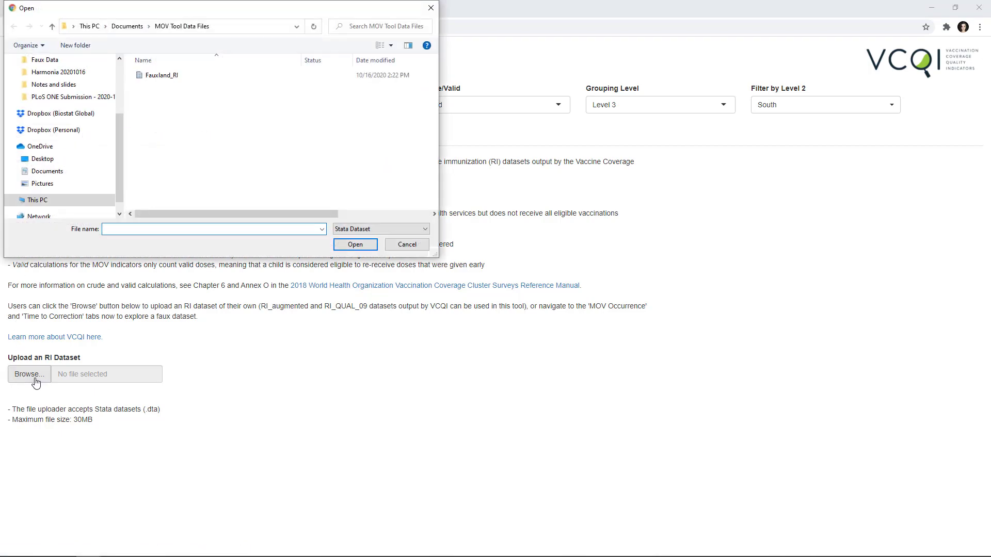
{"action": "double_click", "coordinate": [171, 78]}
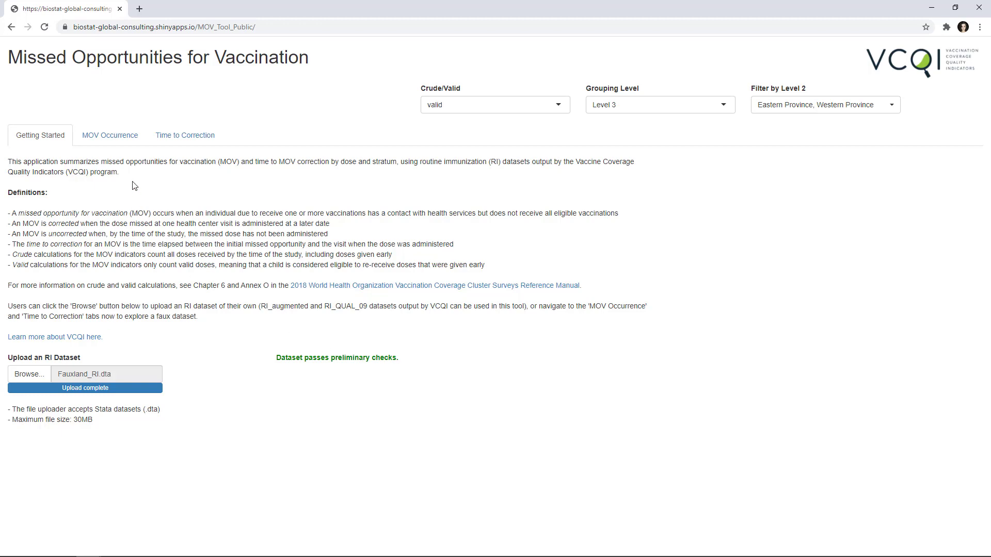
{"action": "left_click", "coordinate": [131, 140]}
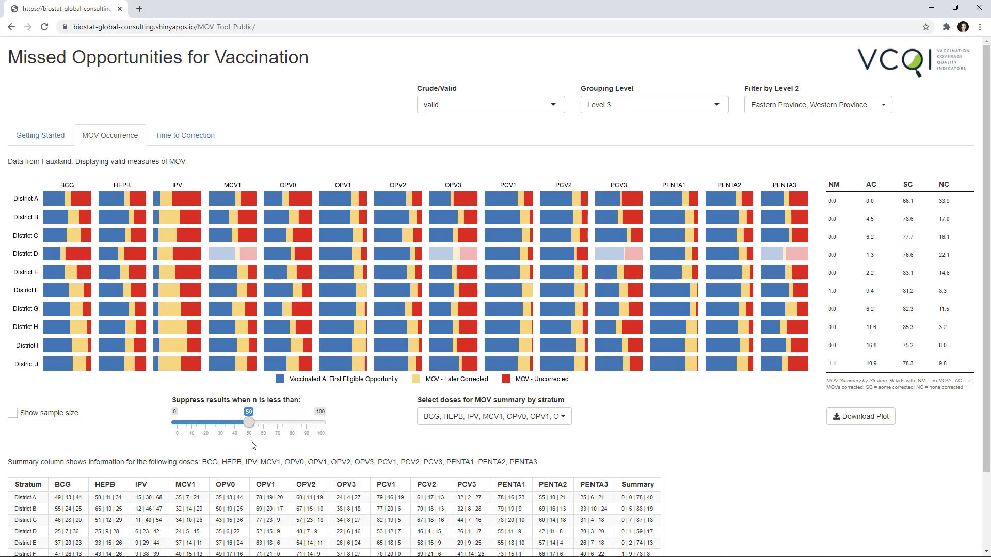
Show sample sizes on the plot, and set the suppression threshold to 100 and back down to 25.
{"action": "left_click", "coordinate": [12, 414]}
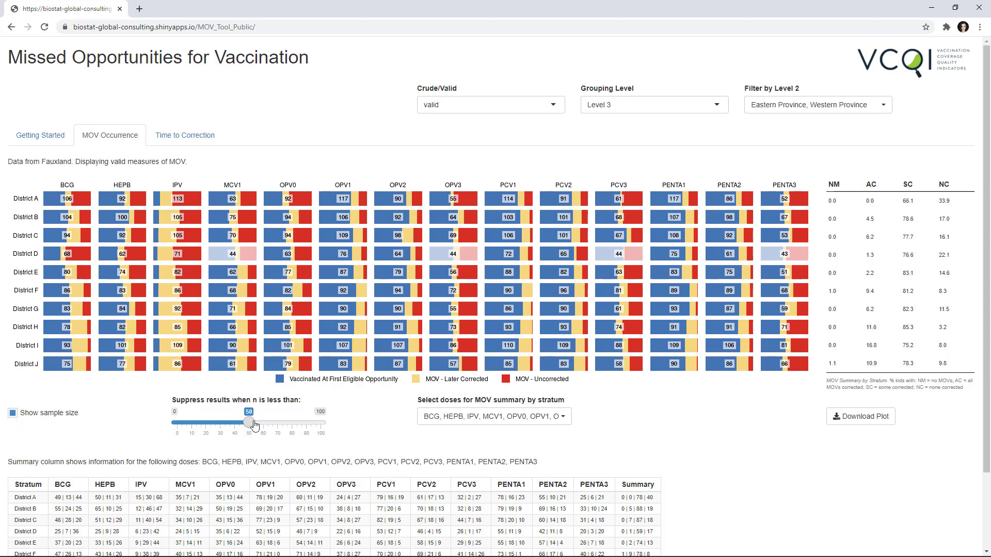
{"action": "left_click_drag", "start_coordinate": [256, 424], "coordinate": [338, 433]}
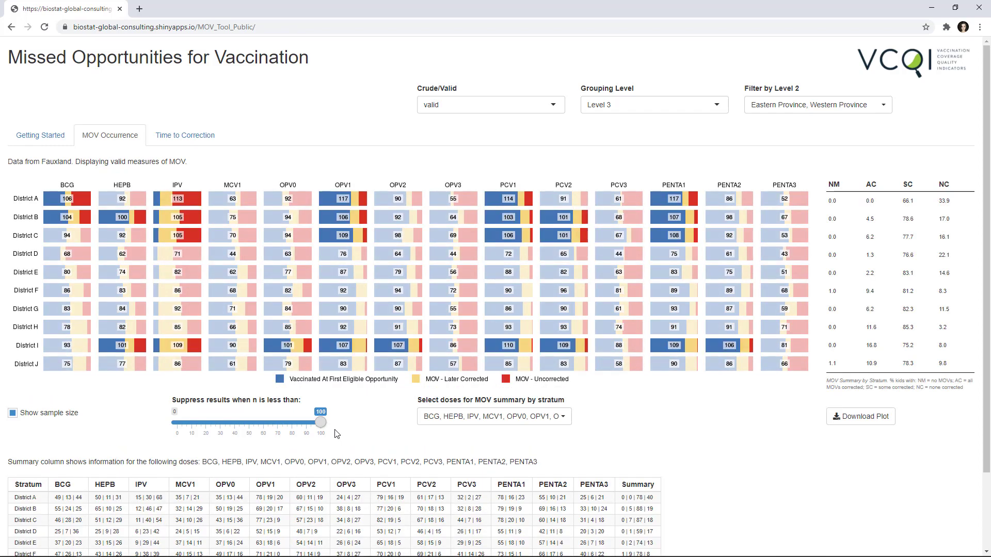
{"action": "left_click_drag", "start_coordinate": [321, 422], "coordinate": [217, 424]}
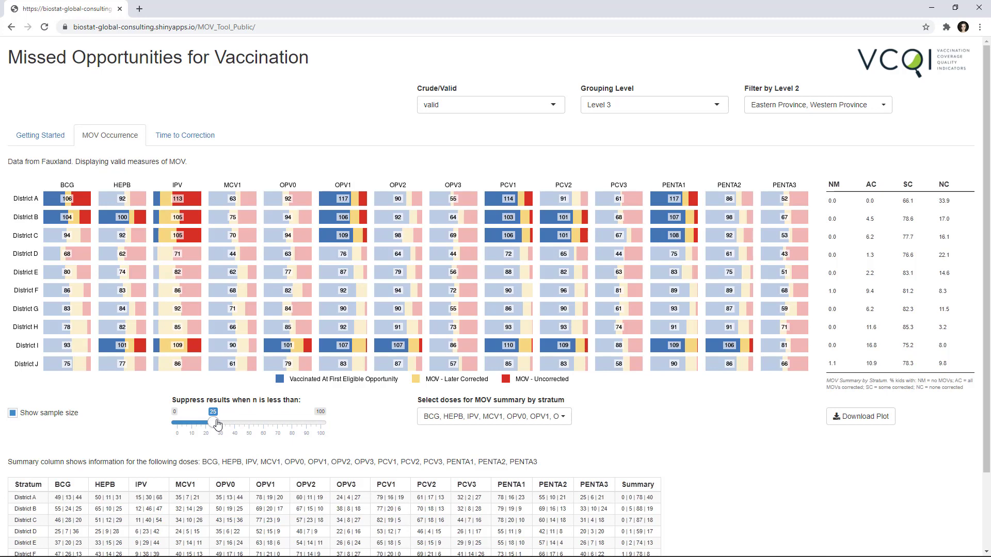